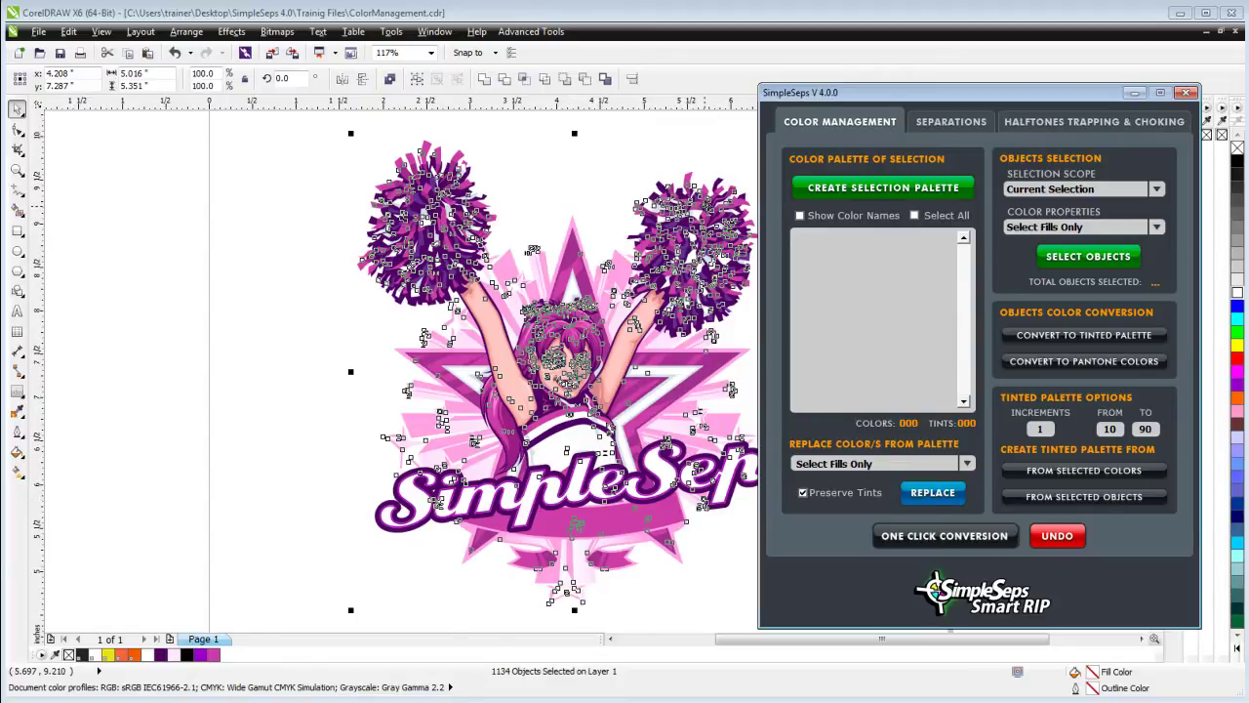
- Select all of the cheerleader artwork and create a color palette from the selection
click(317, 190)
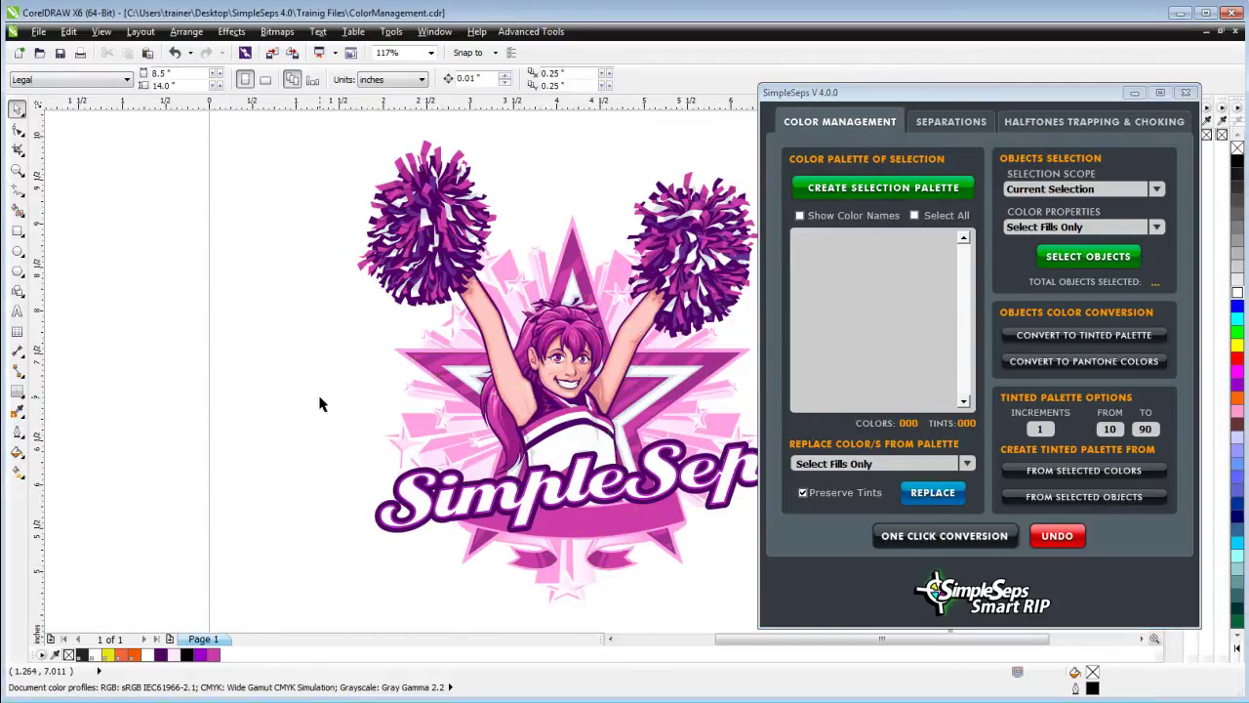
drag(309, 117, 875, 622)
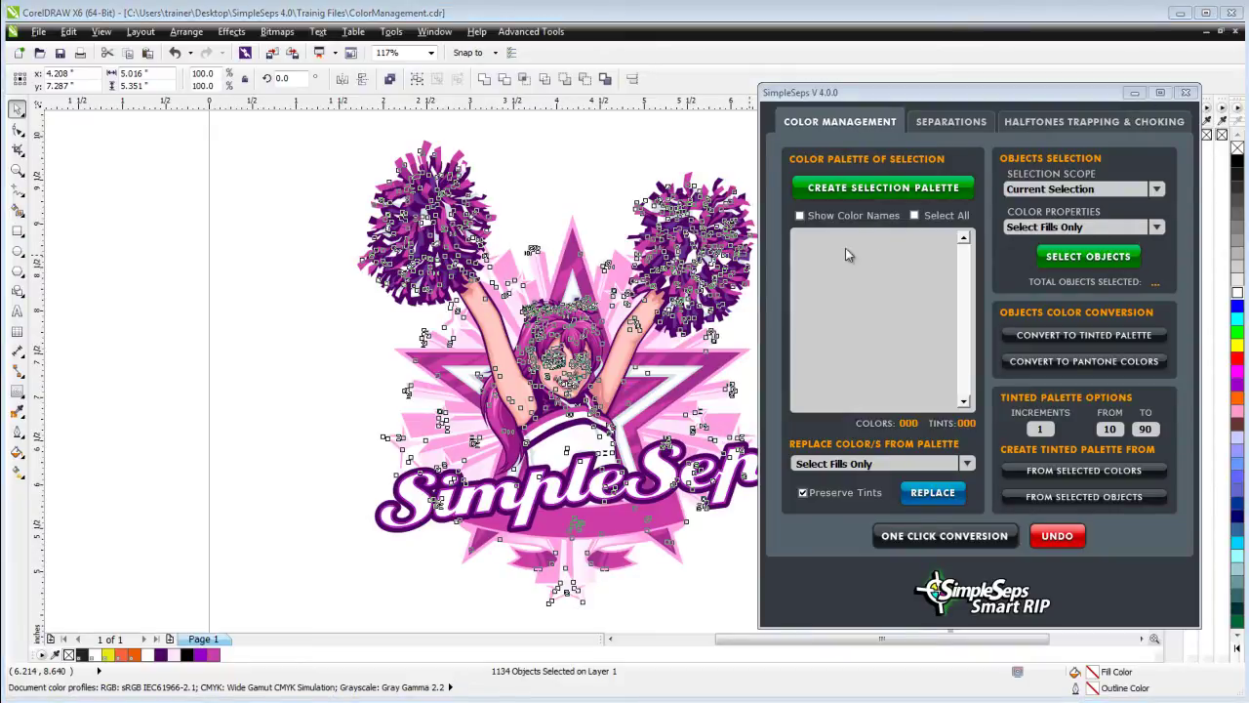
click(883, 188)
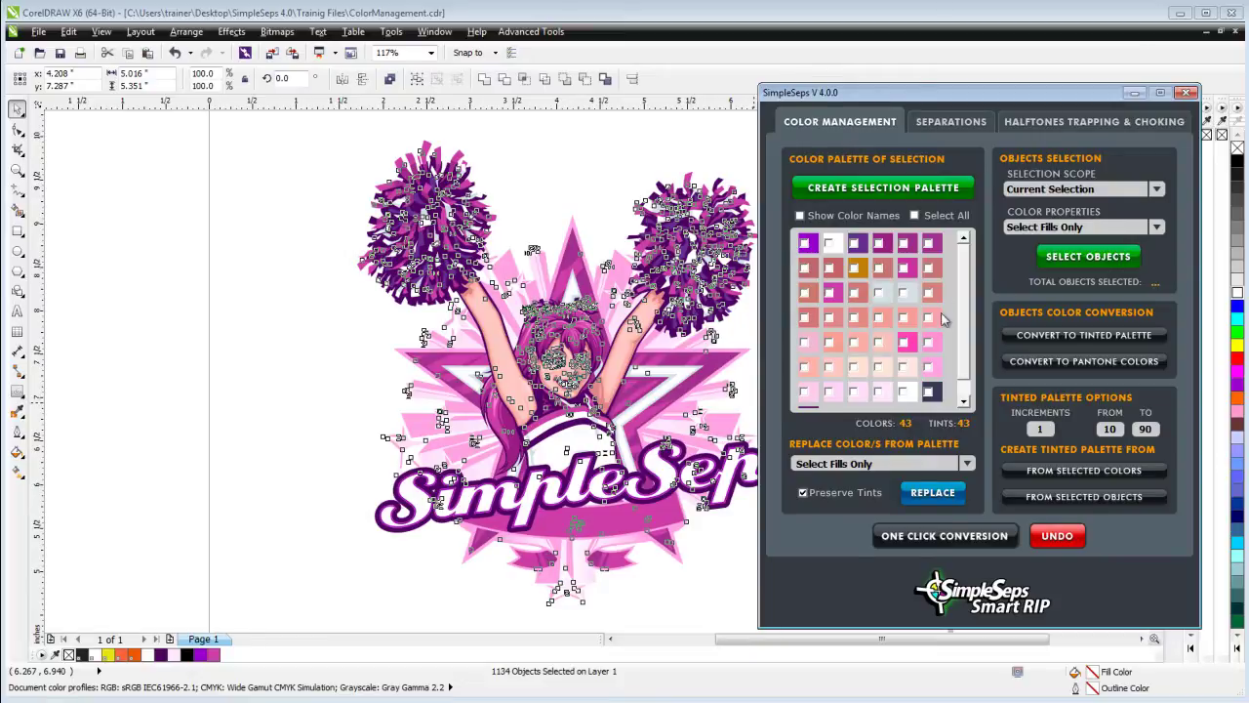
- Try out the selection palette's individual color ticking, color name display and select-all option
click(805, 269)
click(829, 269)
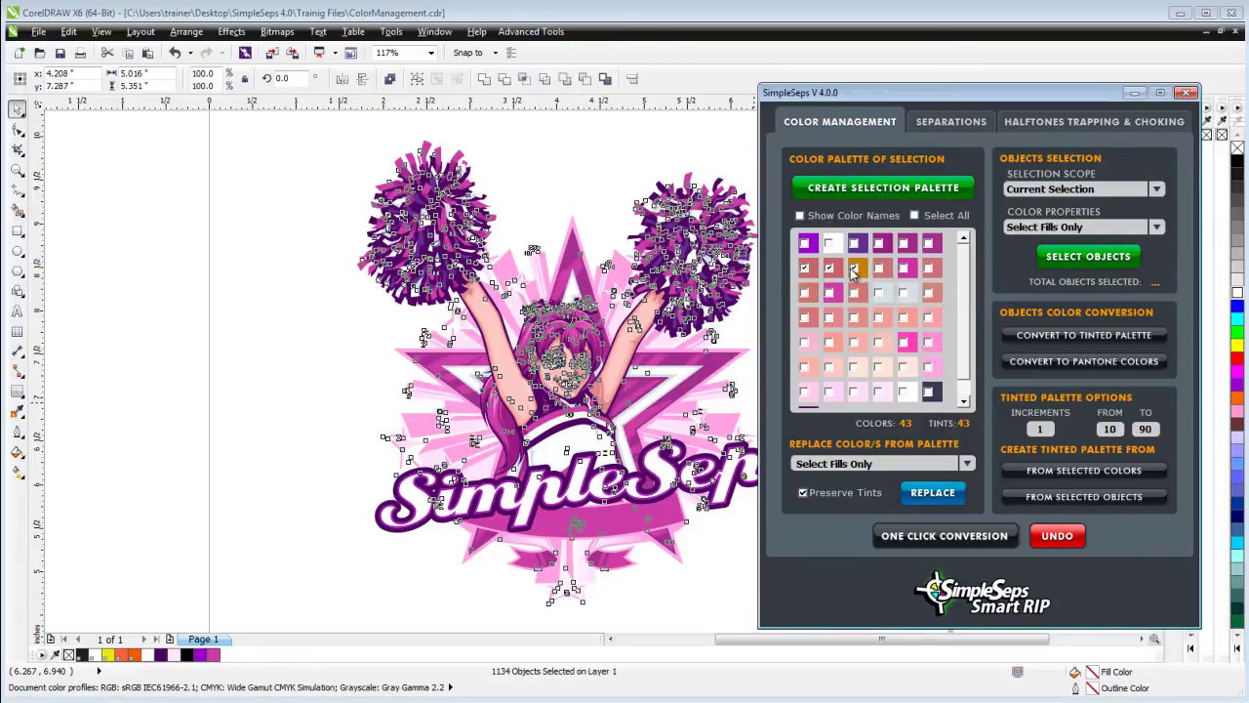
click(829, 268)
click(805, 268)
click(800, 216)
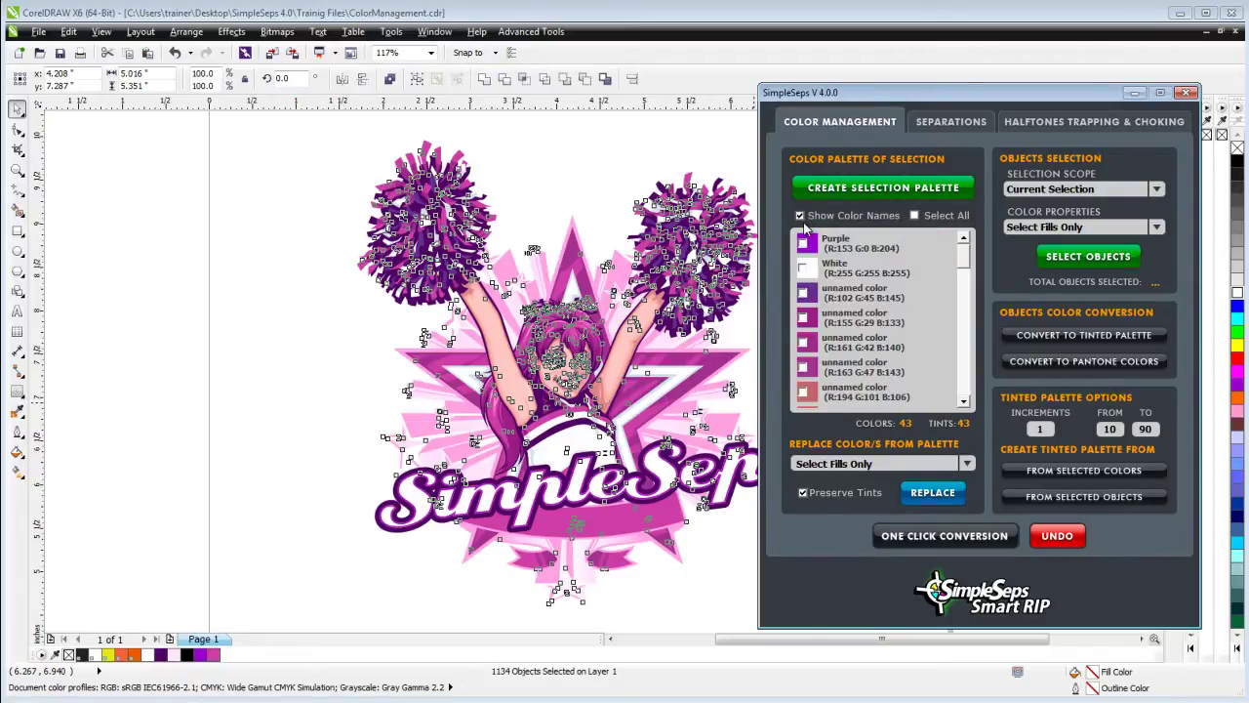
mouse_move(964, 255)
mouse_down()
mouse_move(964, 315)
mouse_move(964, 252)
mouse_up()
click(915, 216)
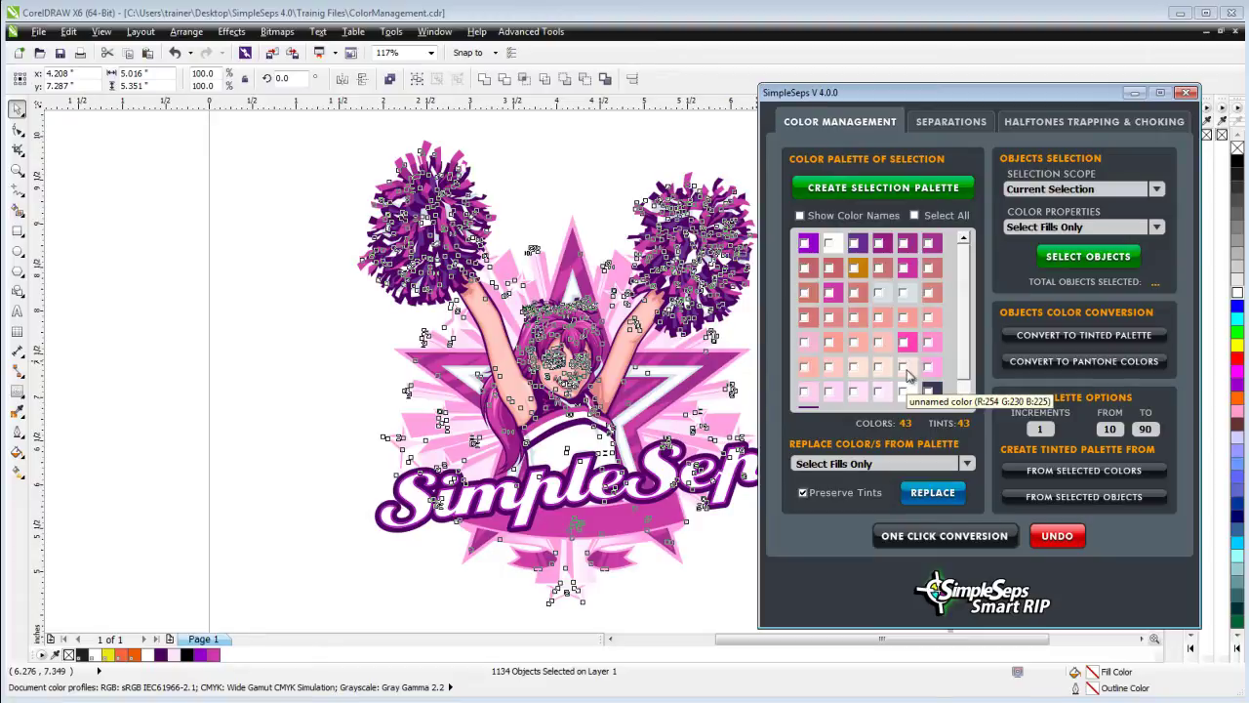
- Replace the purple, magenta and hot pink palette colors with Magenta from the CMYK palette, in both fills and outlines, preserving tints
click(805, 246)
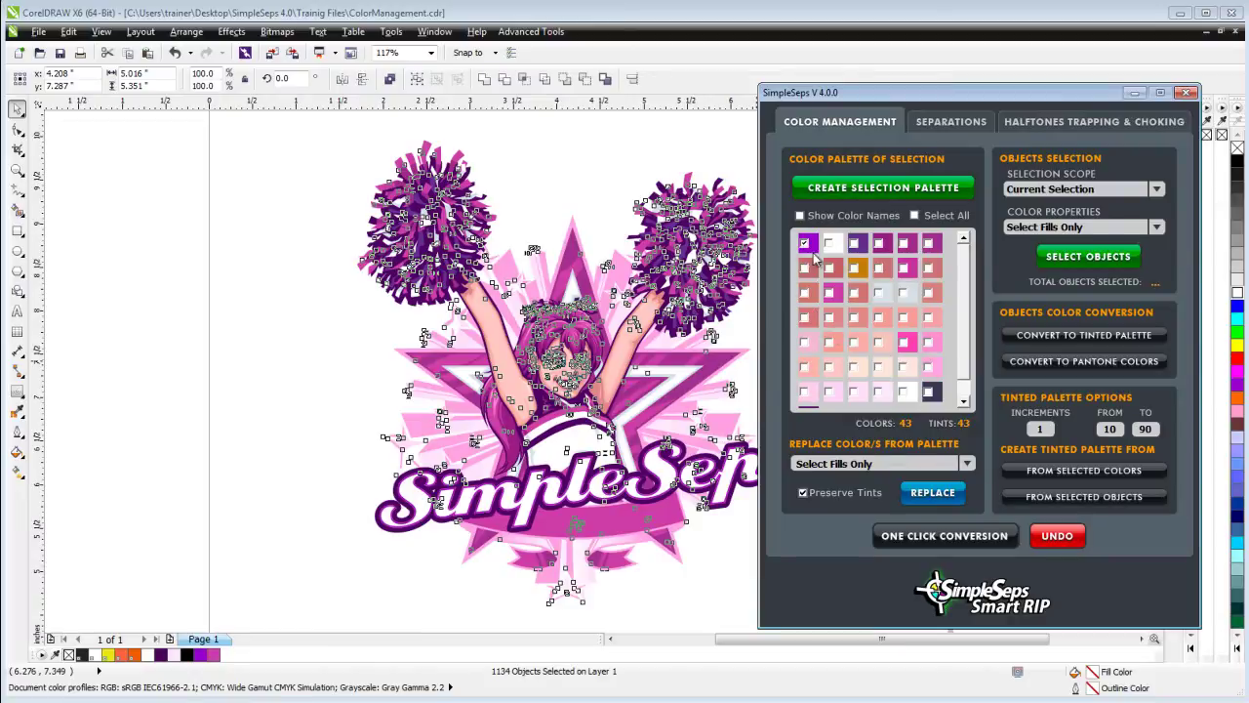
click(831, 295)
click(905, 343)
click(970, 464)
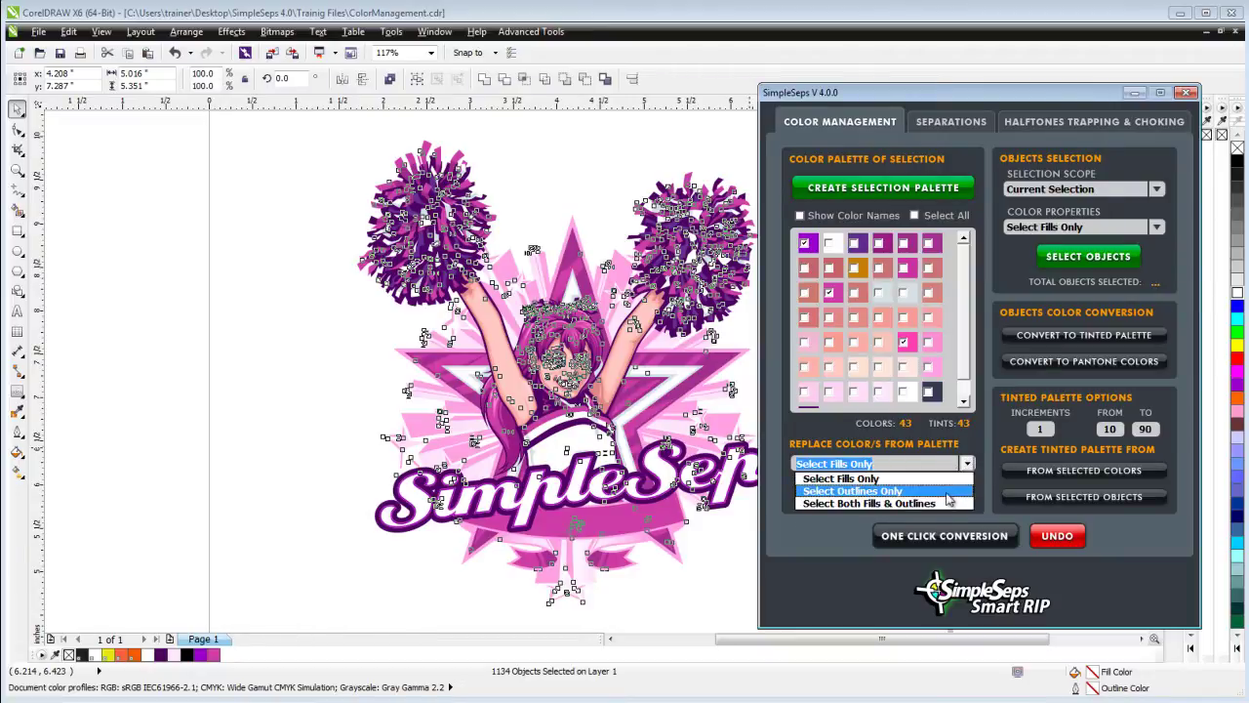
click(945, 502)
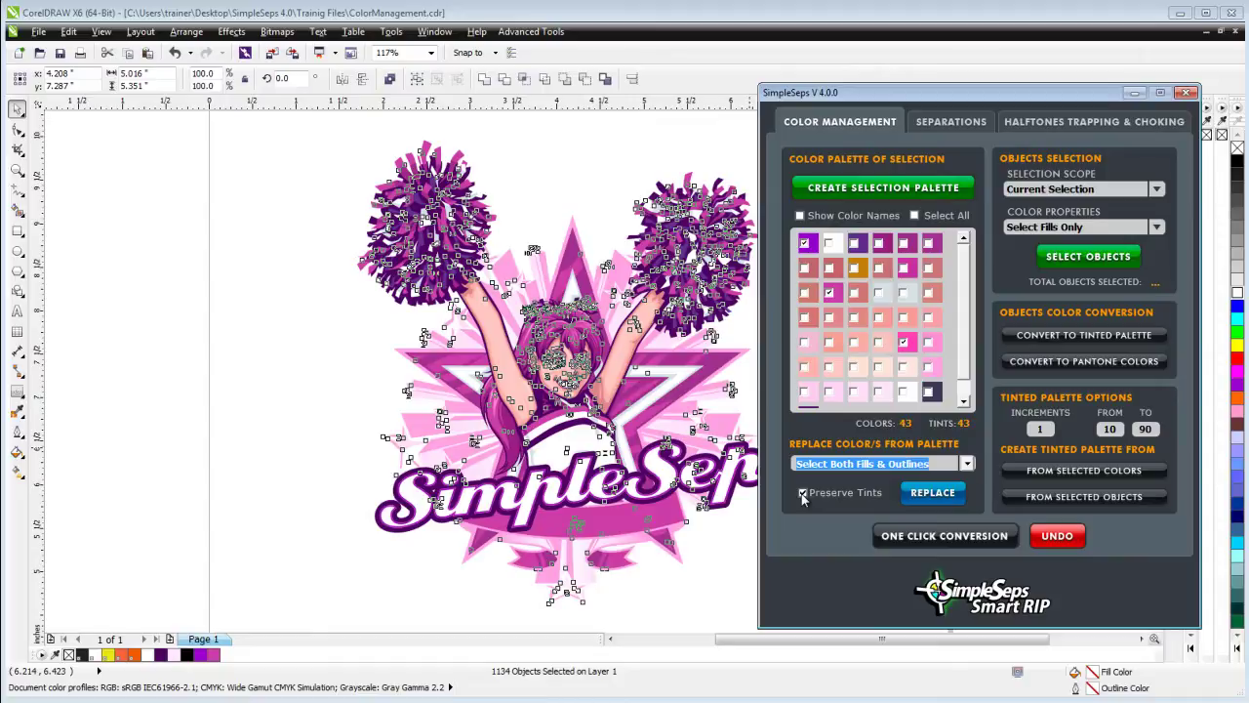
click(933, 492)
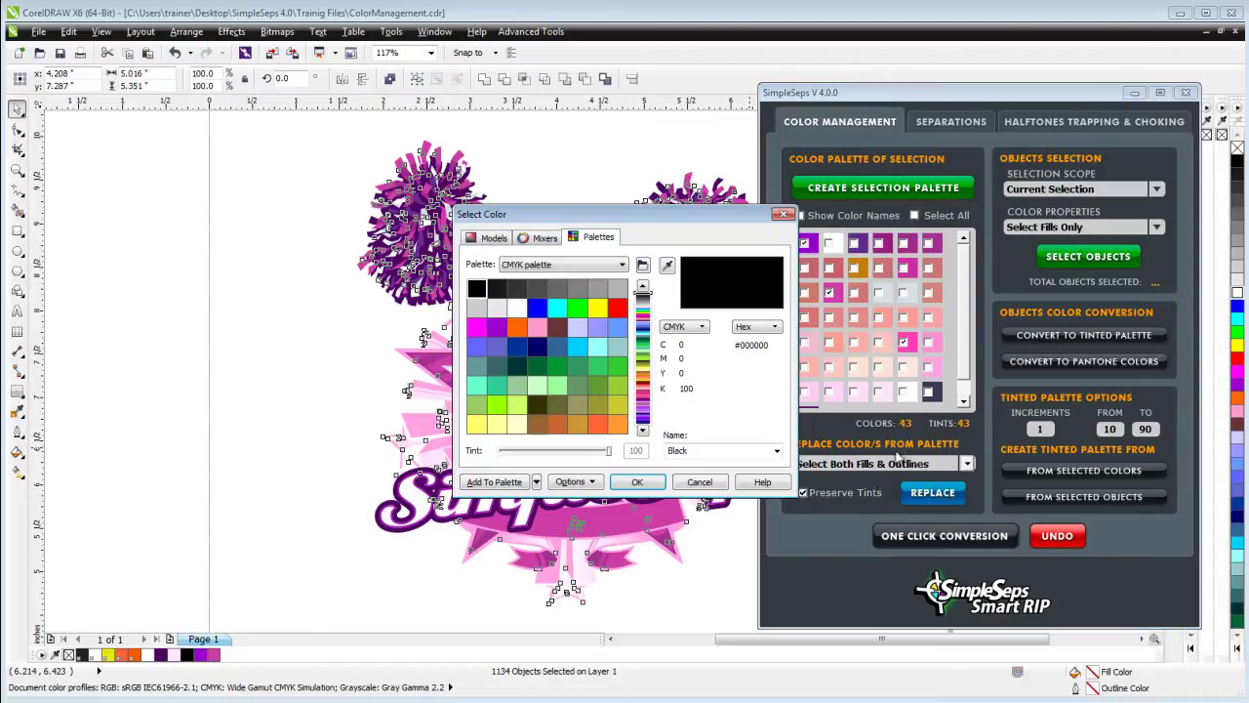
click(476, 328)
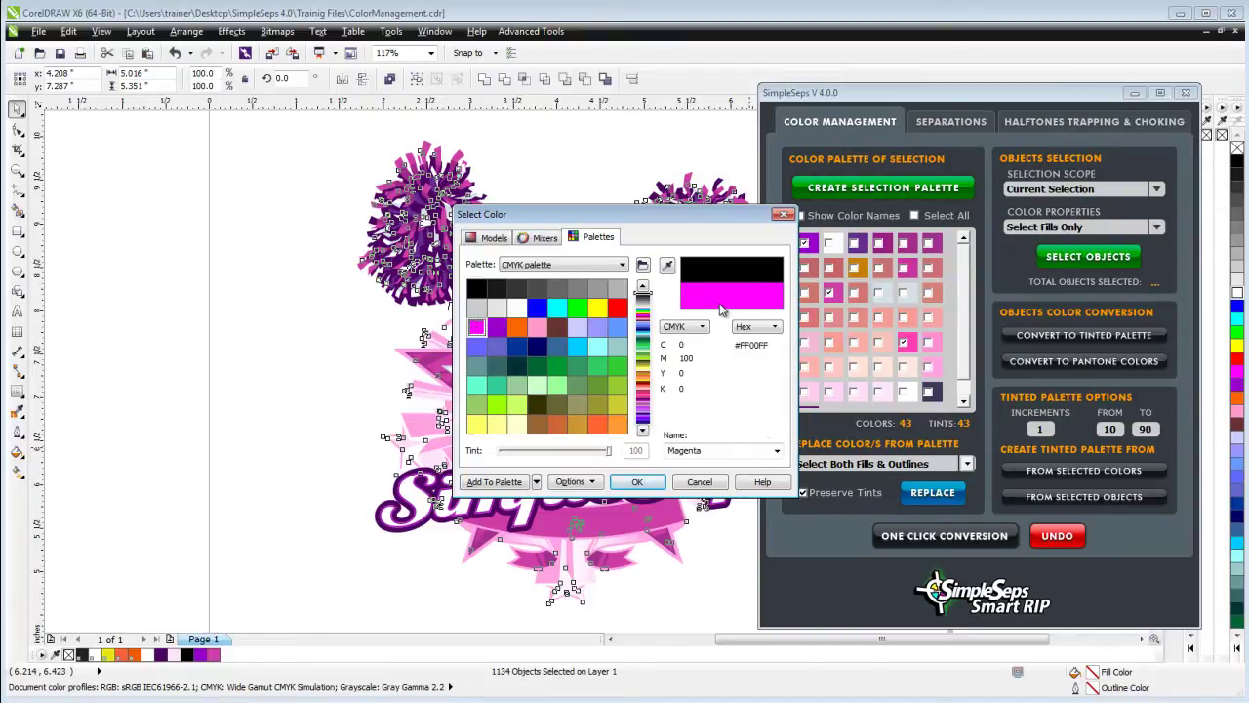
click(642, 488)
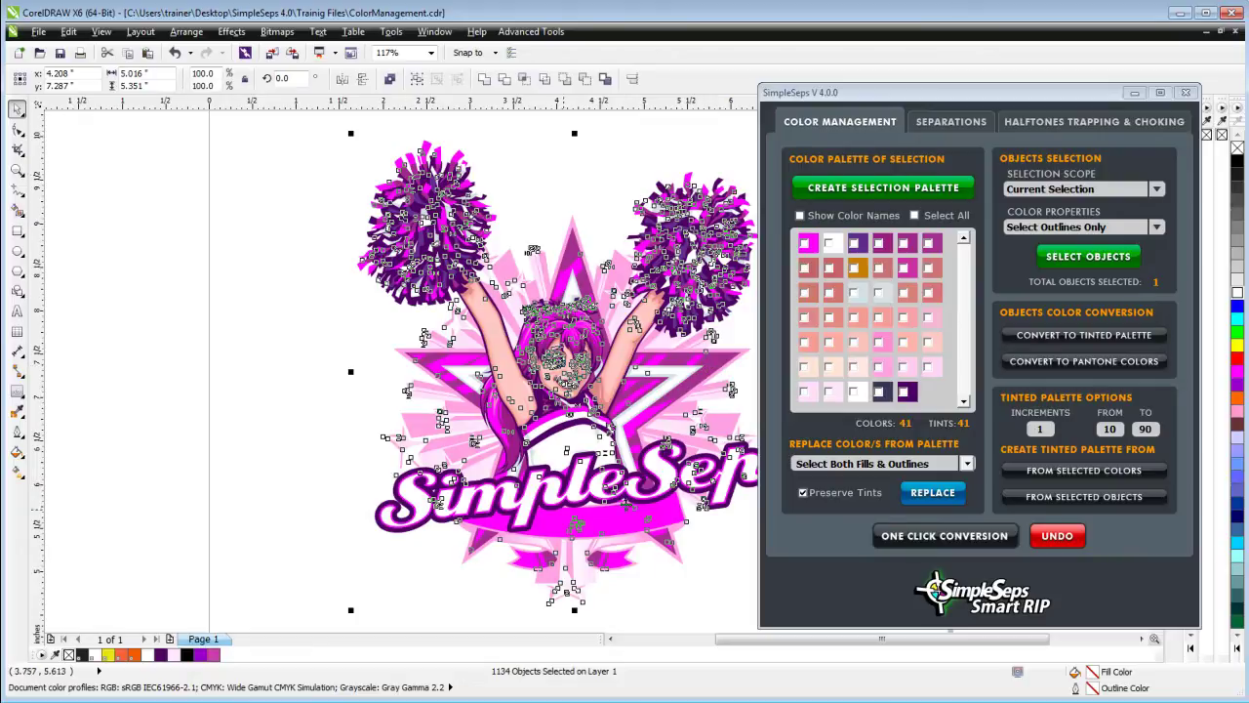
- Undo the color replacement and reselect all of the artwork
click(1062, 538)
click(312, 141)
drag(310, 127, 822, 624)
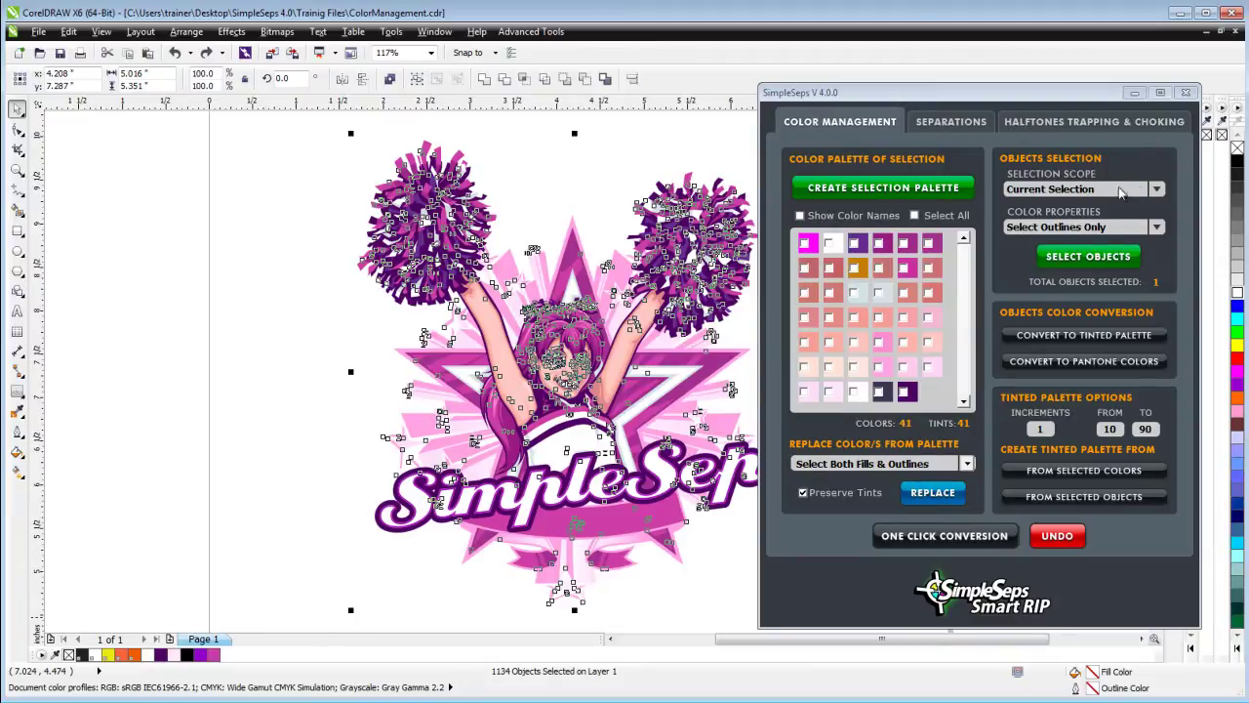
- Within the current selection, select objects whose fills or outlines use the violet or the next two dark magenta palette colors
click(1155, 191)
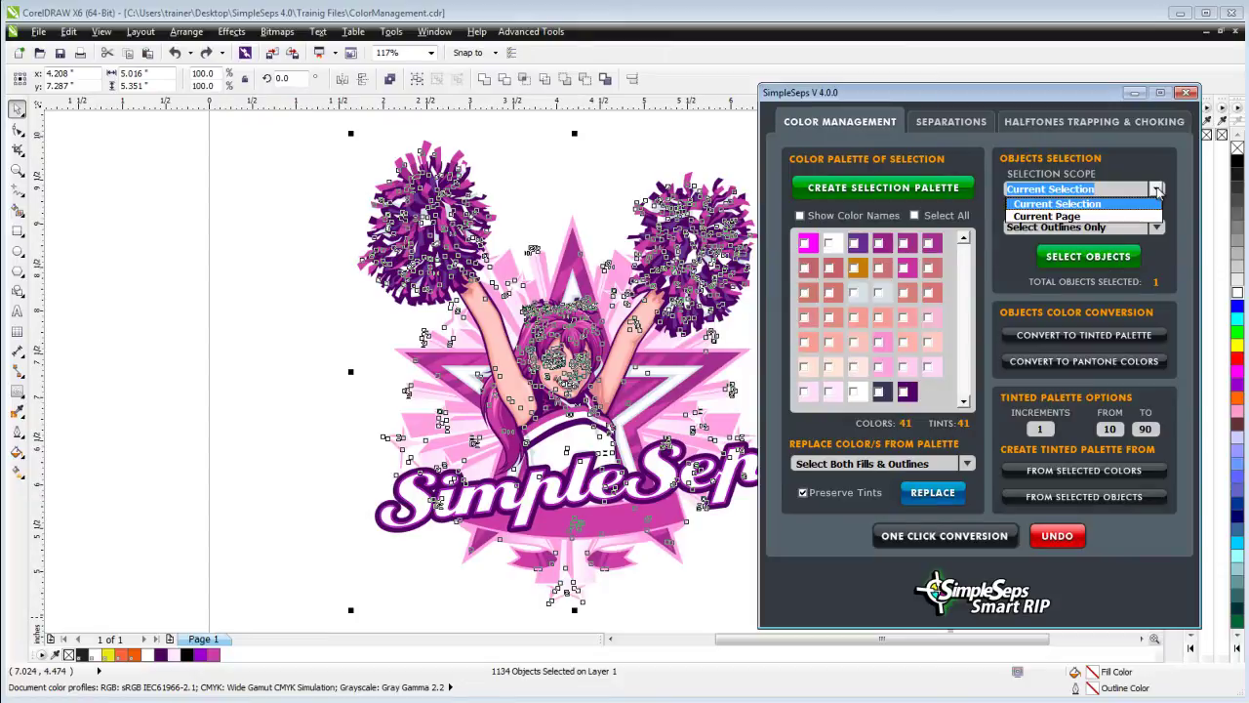
click(1129, 205)
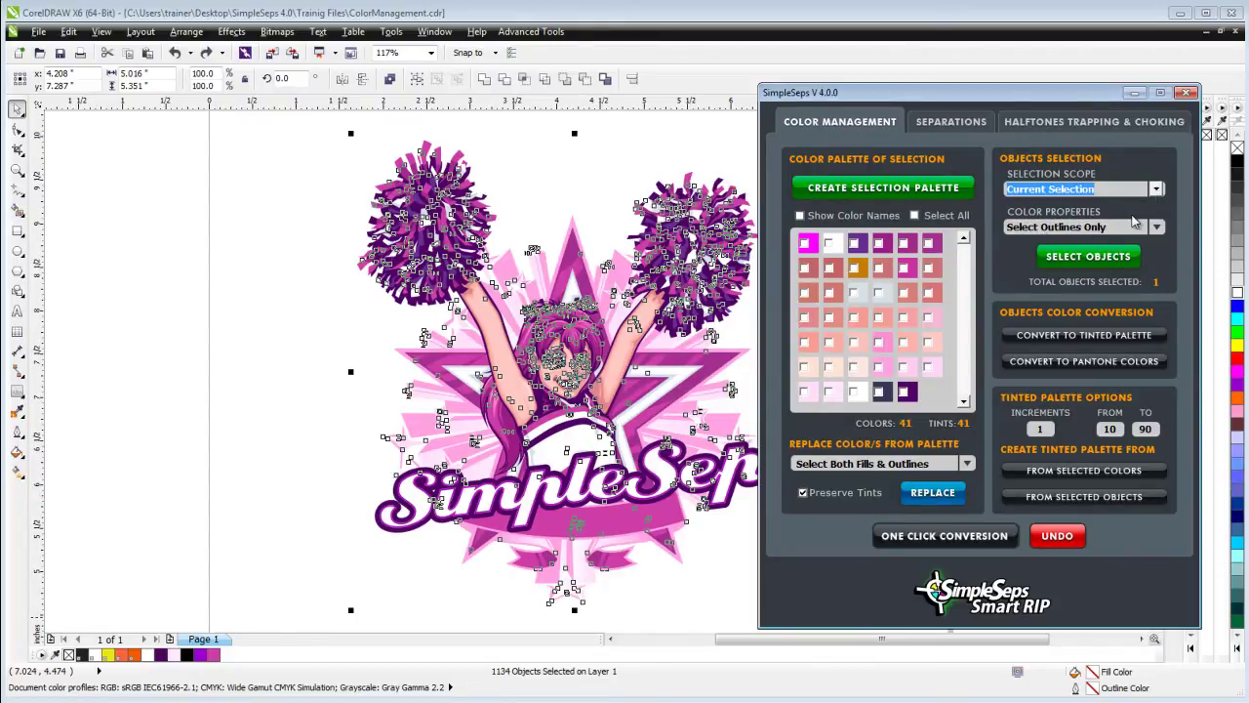
click(1157, 230)
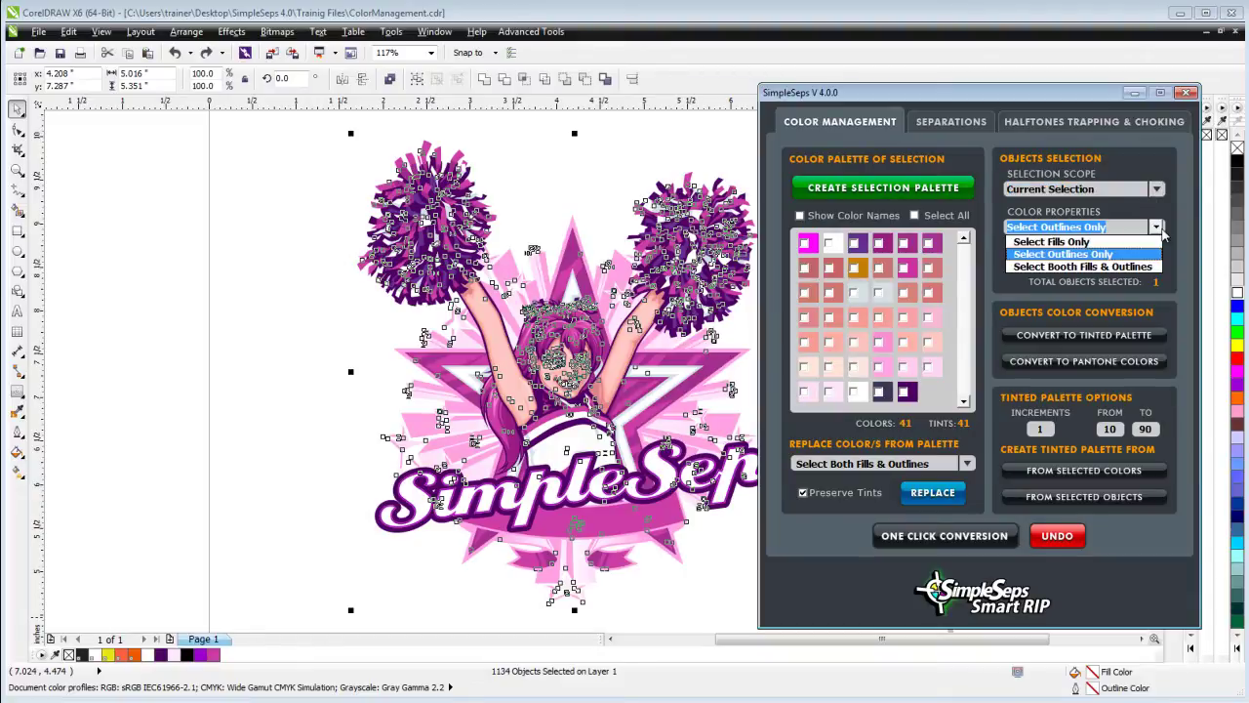
click(1122, 266)
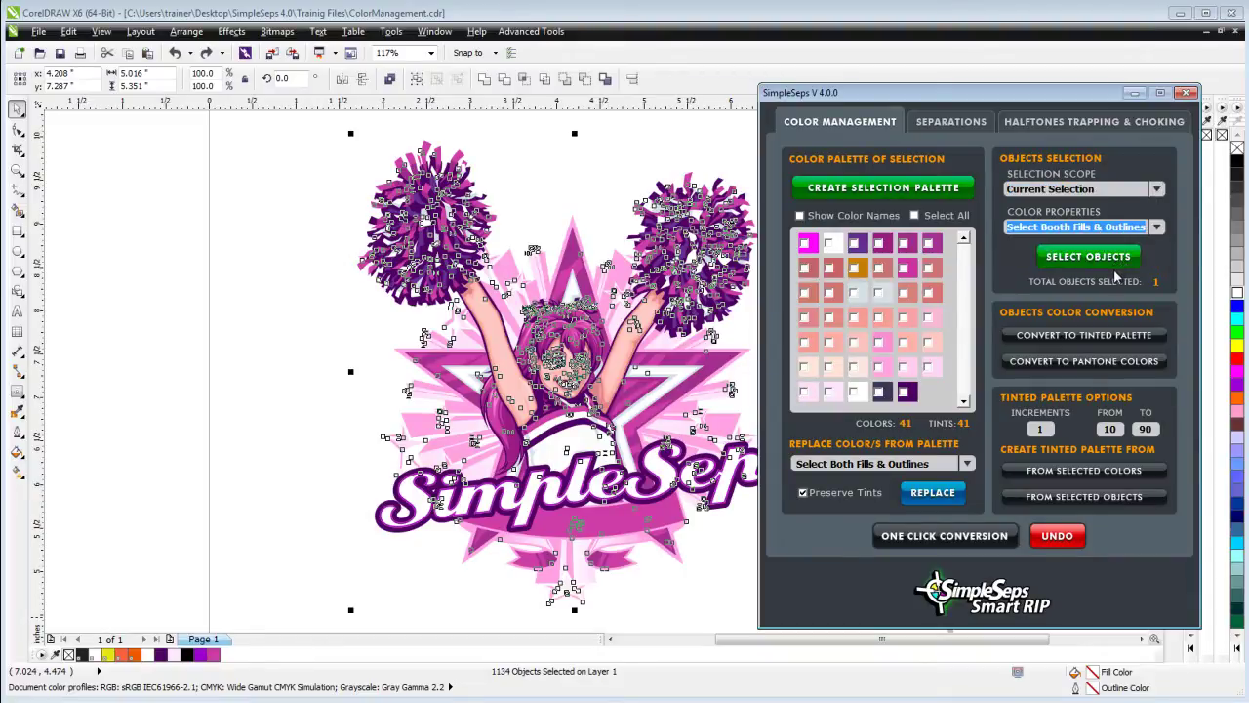
click(854, 243)
click(879, 244)
click(904, 243)
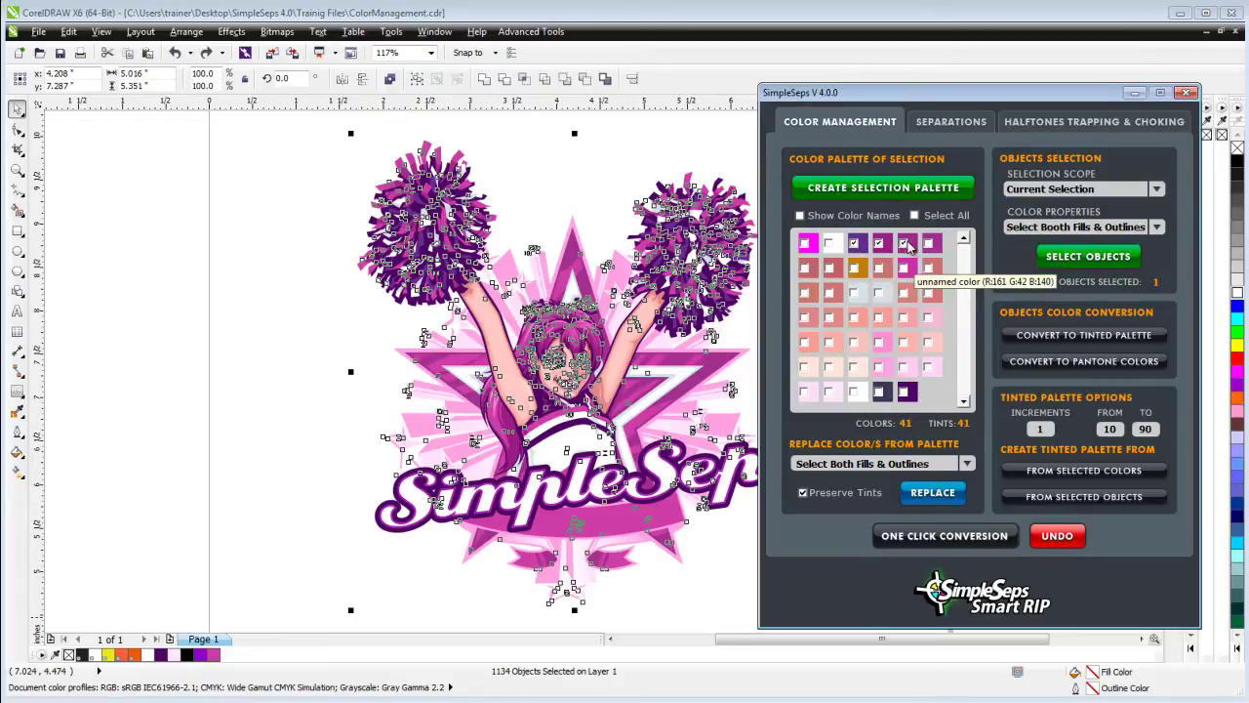
click(1101, 261)
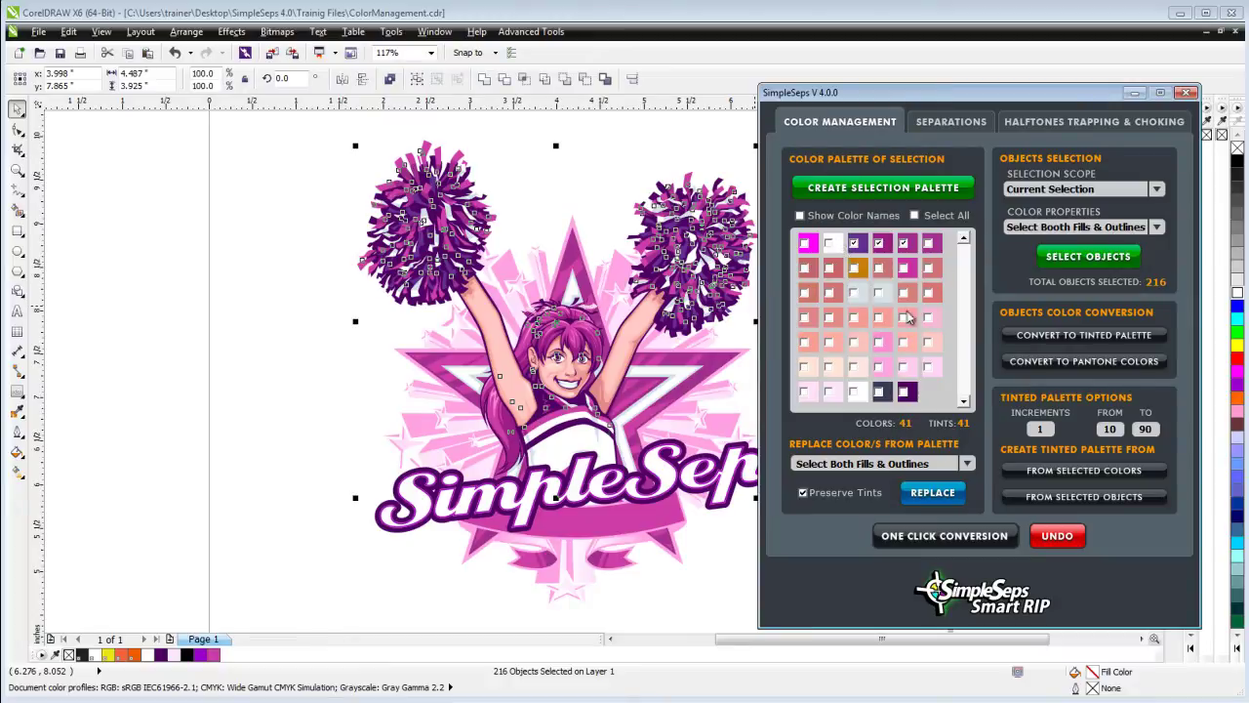
- Tick only the bright magenta palette color, create a tinted palette from it, and float that palette beside the artwork
click(903, 243)
click(879, 243)
click(859, 244)
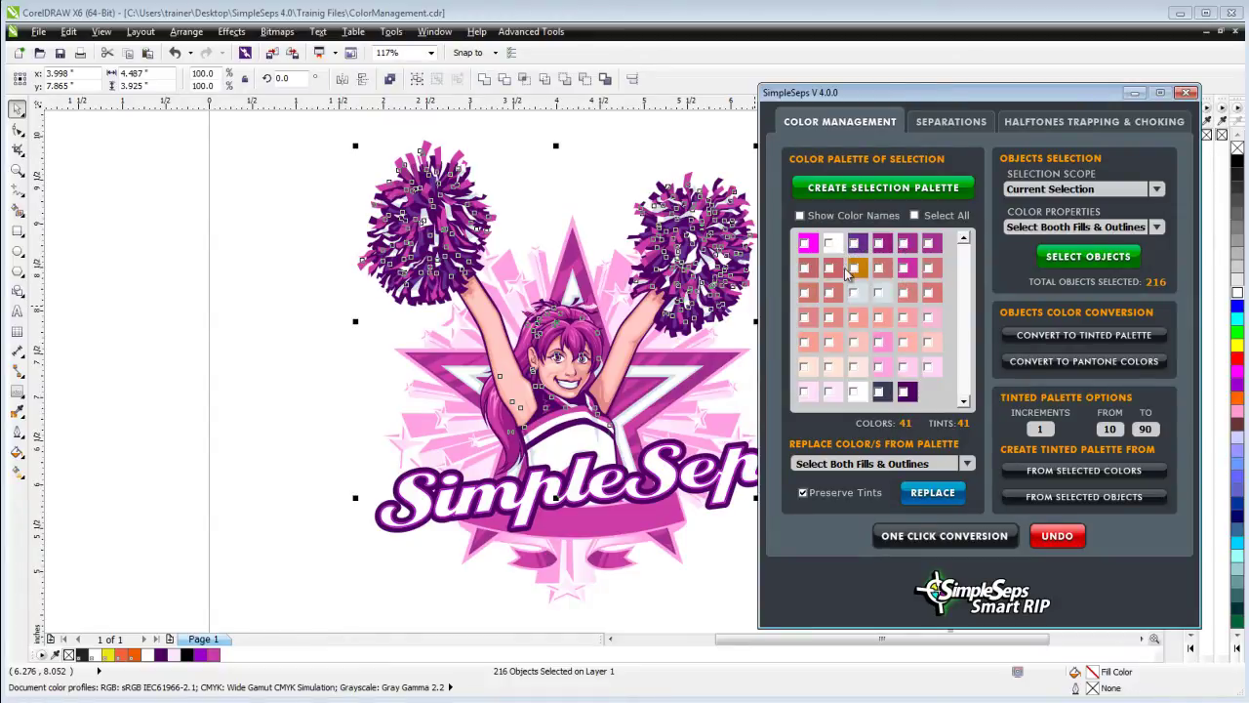
click(905, 270)
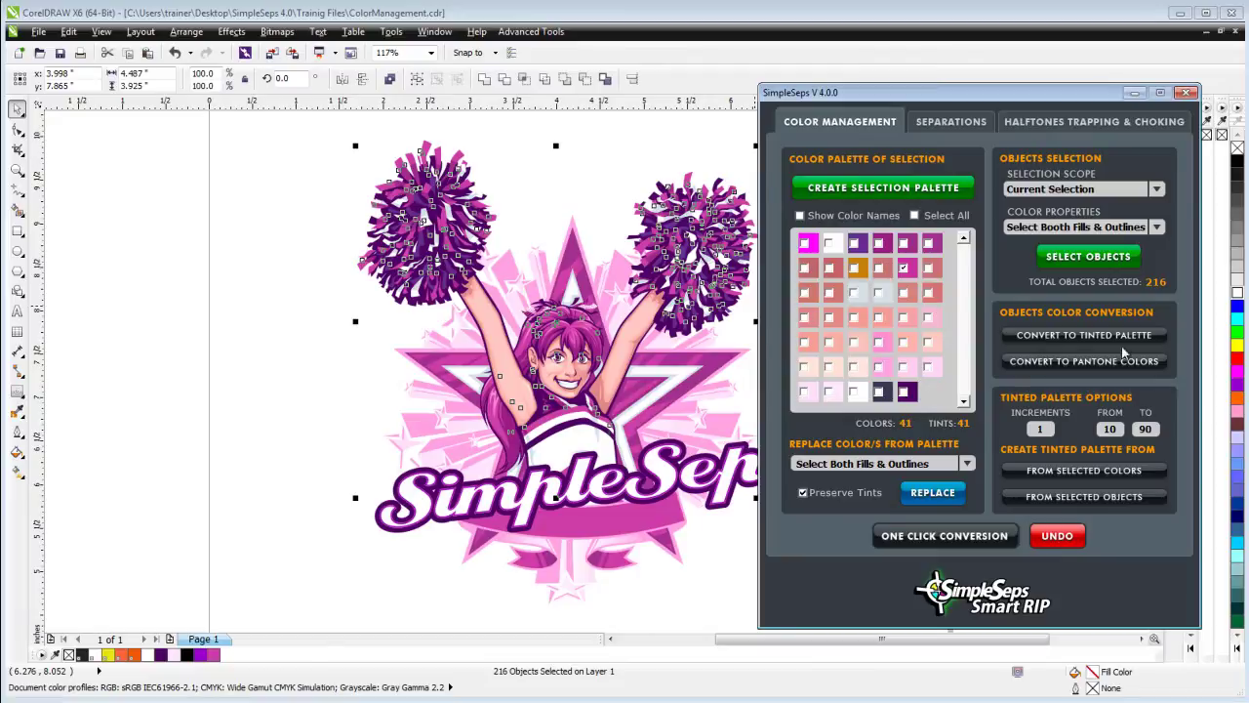
drag(1096, 99, 1042, 108)
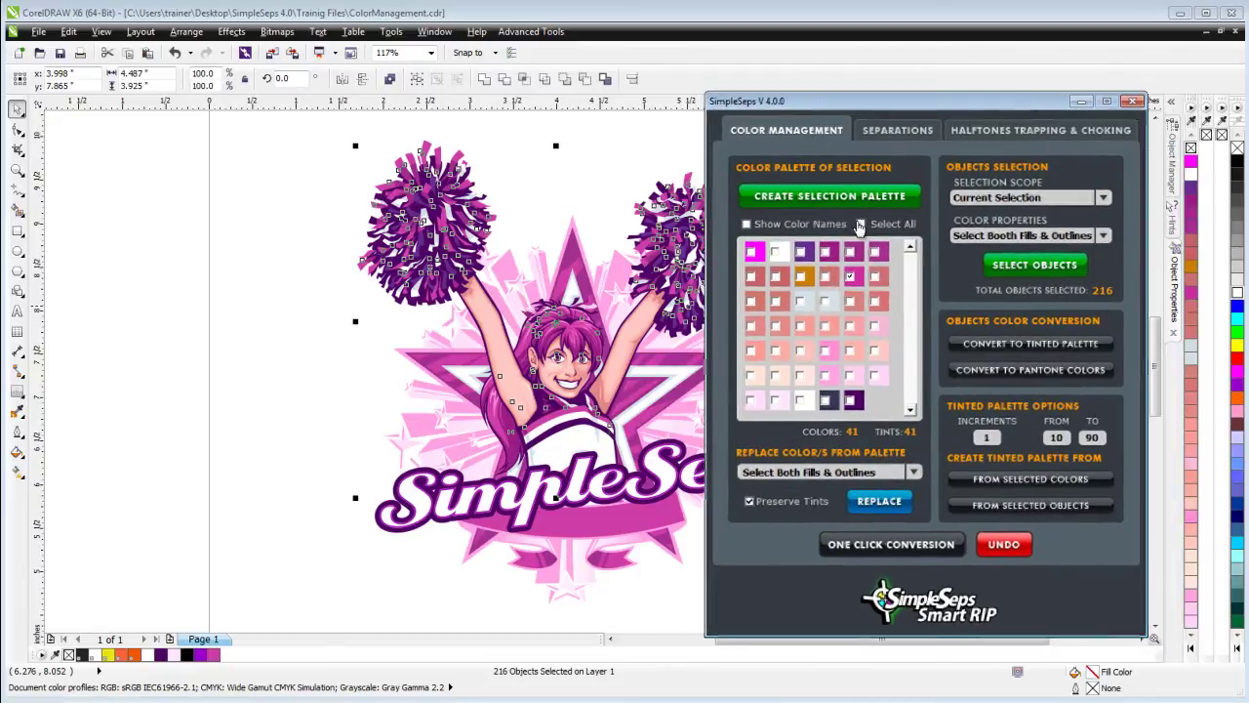
click(1046, 480)
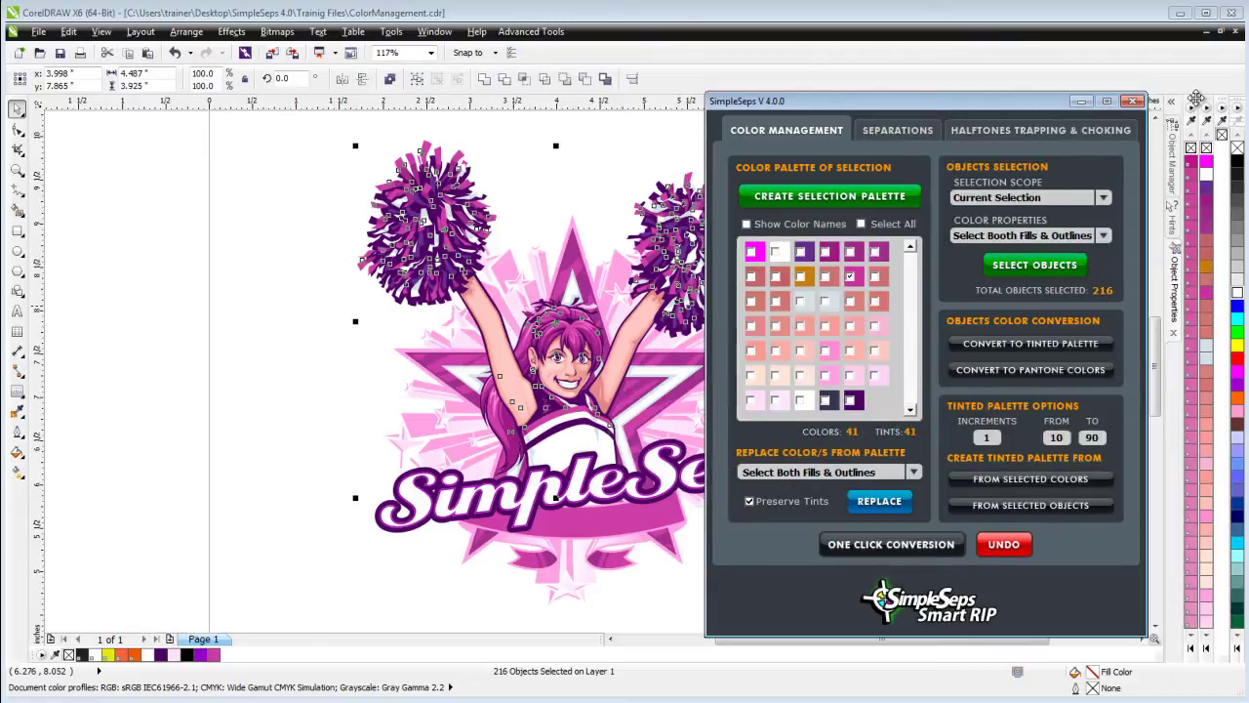
mouse_move(1195, 98)
mouse_down()
mouse_move(625, 322)
mouse_move(226, 308)
mouse_up()
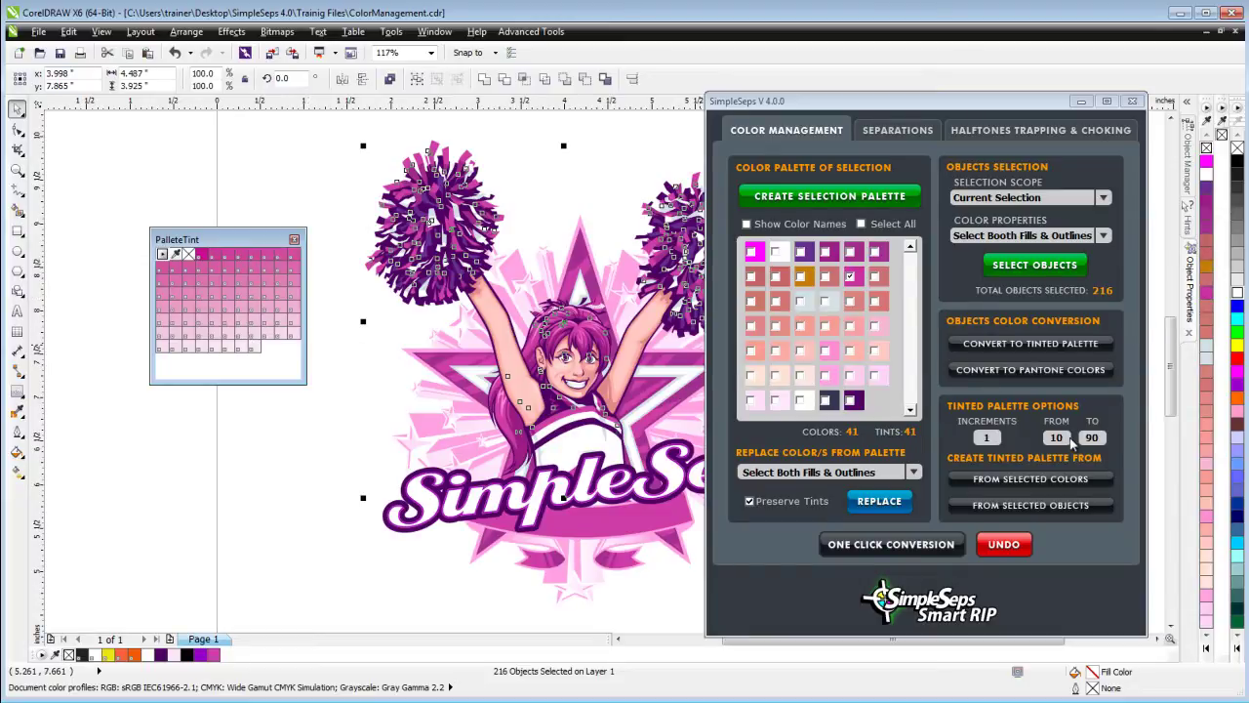
- Recreate the tinted palette from the selected color with increments of 5, from 20 to 80
click(986, 437)
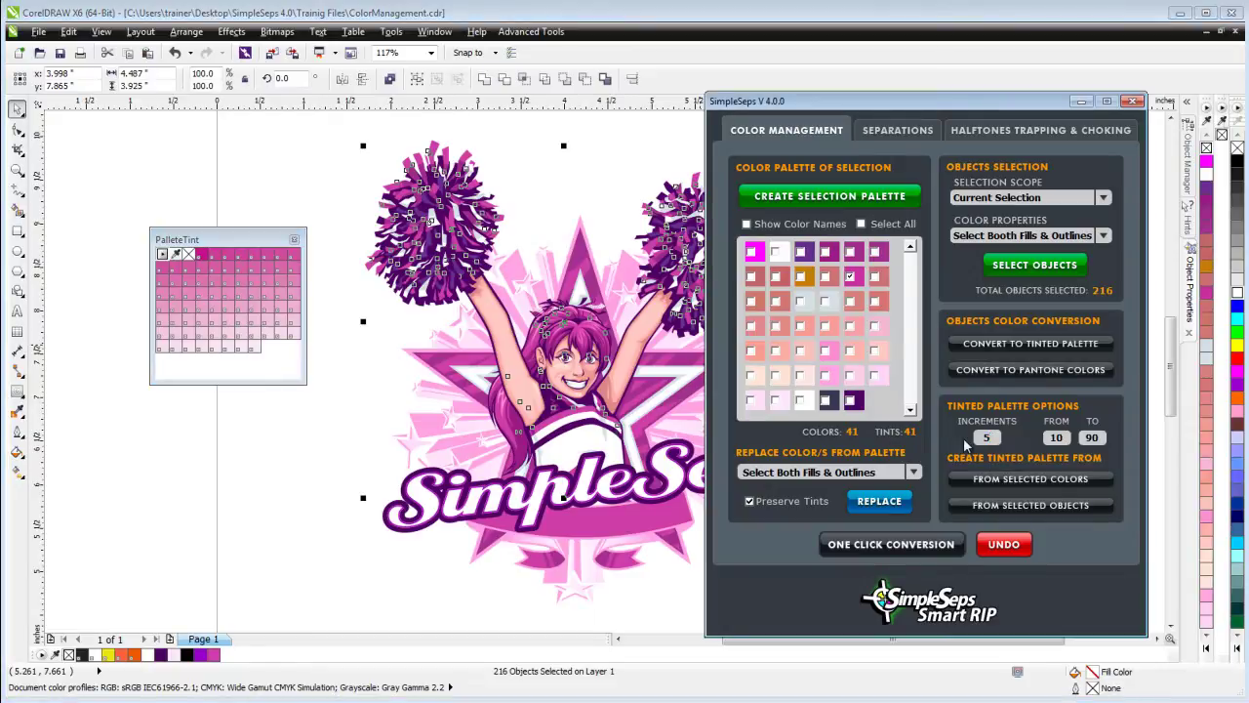
click(1050, 437)
text(20)
key(Tab)
text(8)
click(1028, 480)
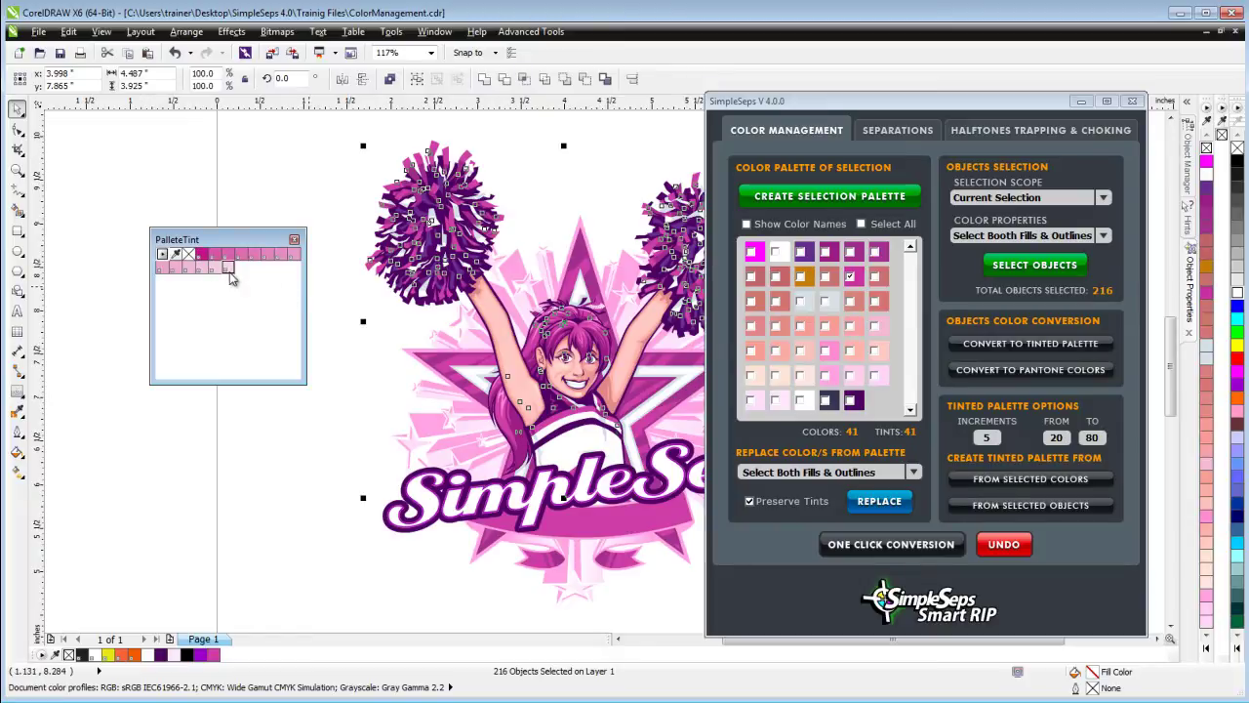
- Set the tinted palette options to increments of 1, from 10 to 90
click(987, 438)
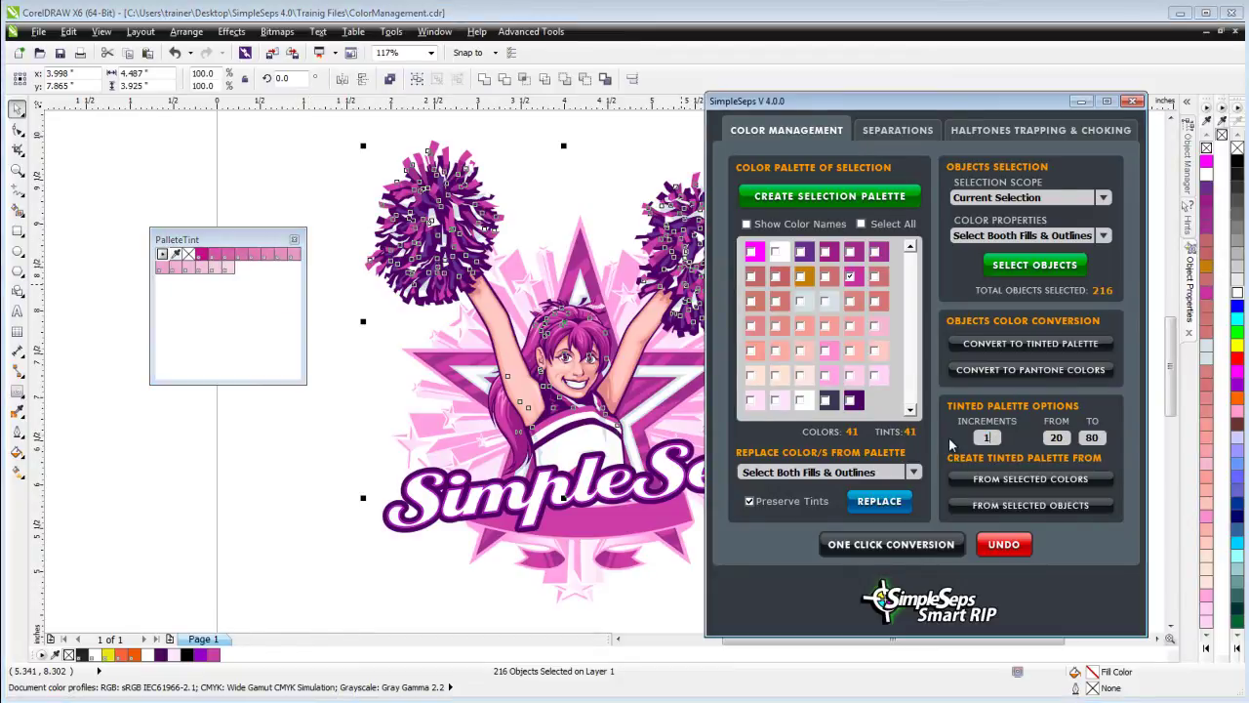
text(1)
click(1052, 440)
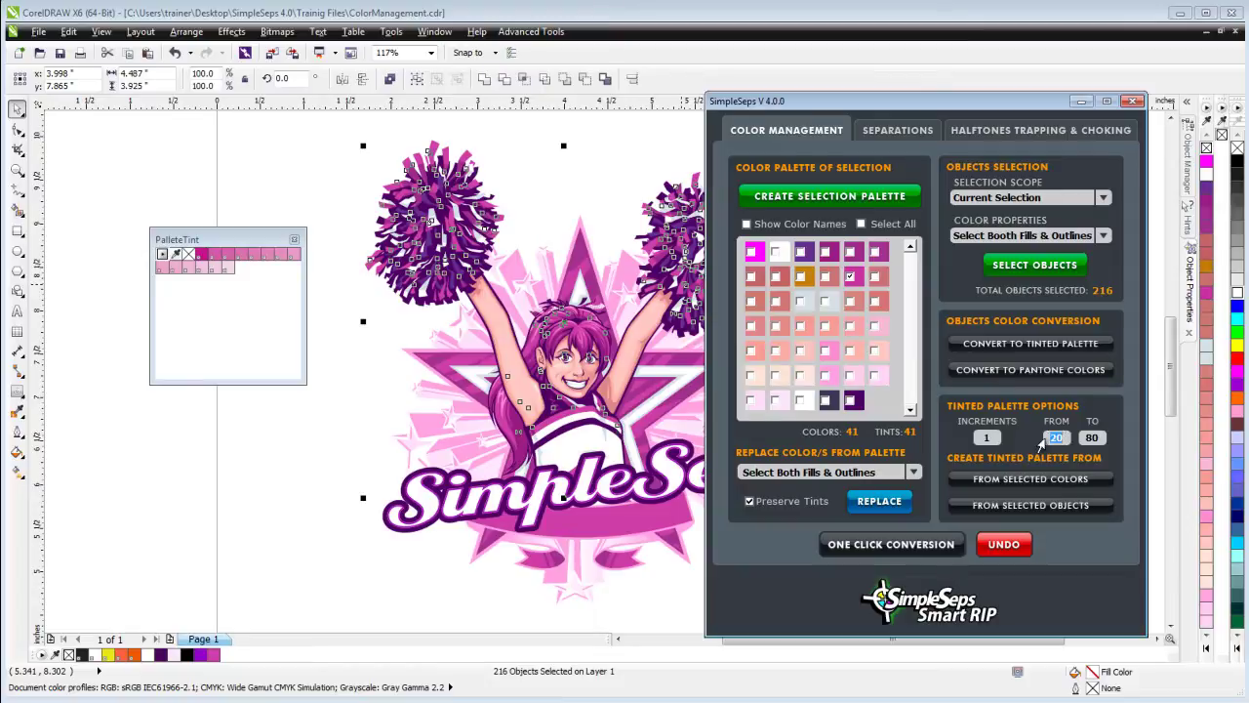
text(10)
click(1093, 439)
text(90)
click(337, 123)
drag(317, 124, 822, 622)
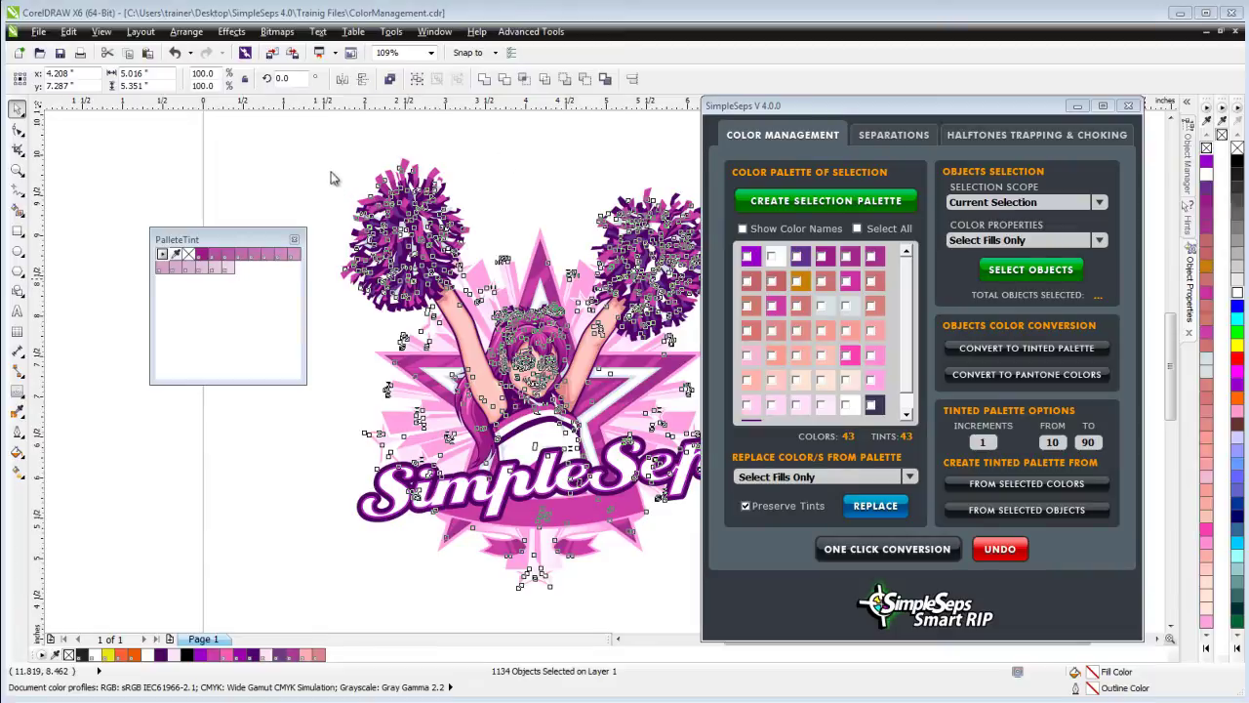
click(299, 173)
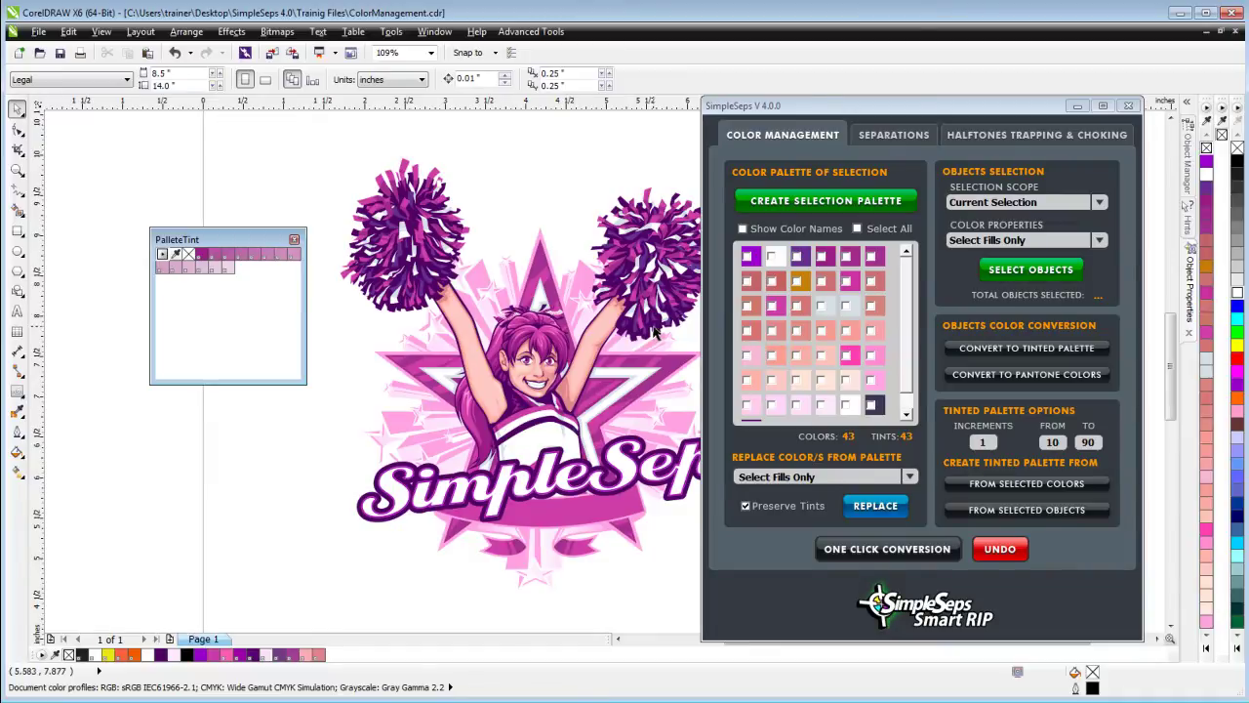
- Tick the violet, magenta, light pink, white and salmon skin-tone colors in the selection palette as base colors
click(798, 257)
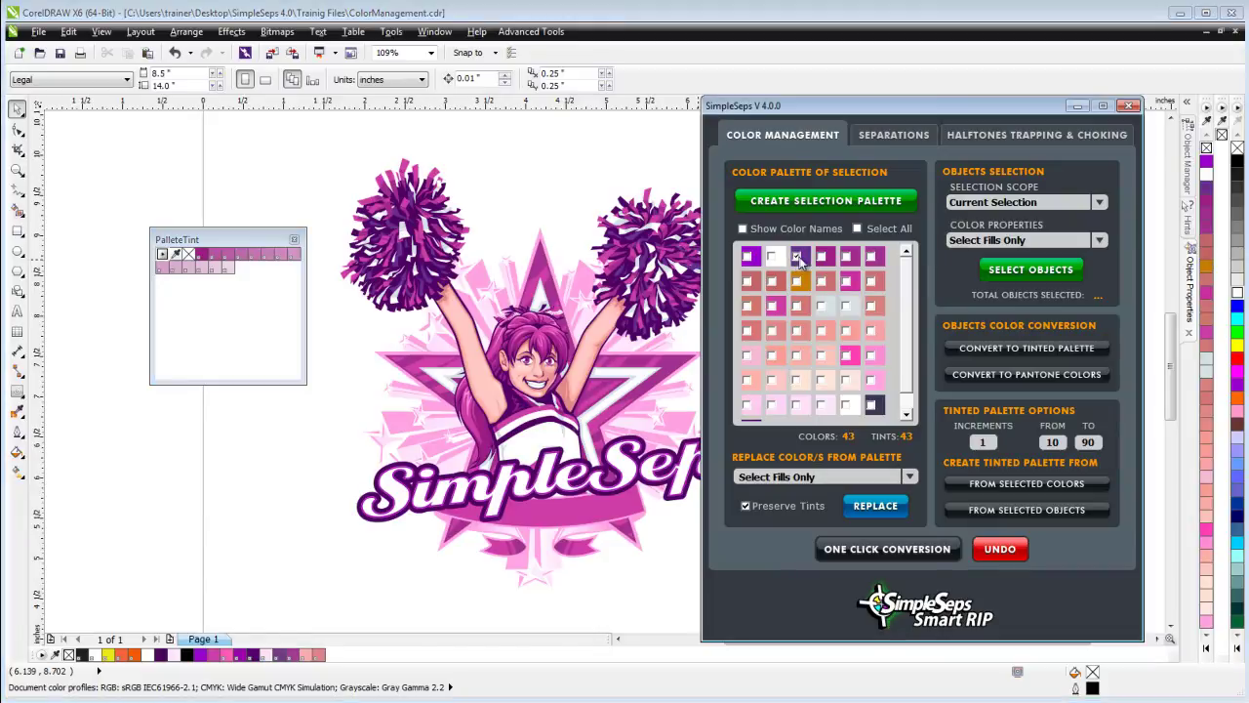
click(772, 307)
click(872, 357)
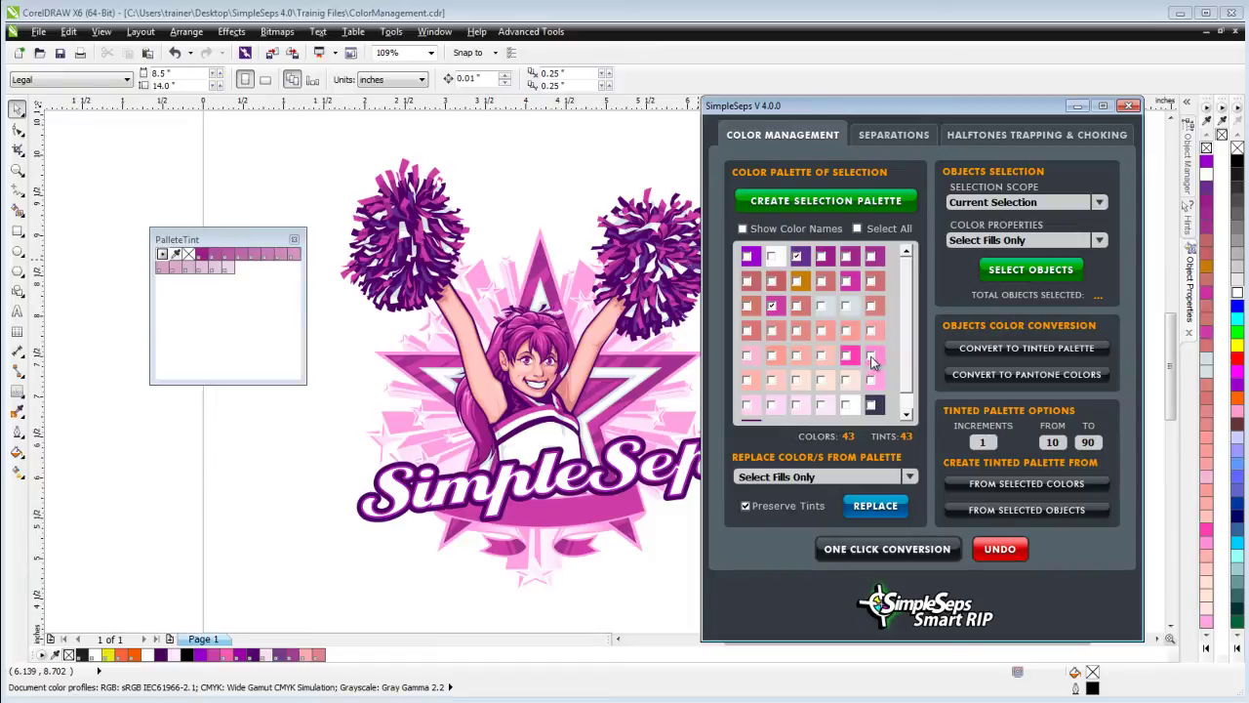
click(772, 258)
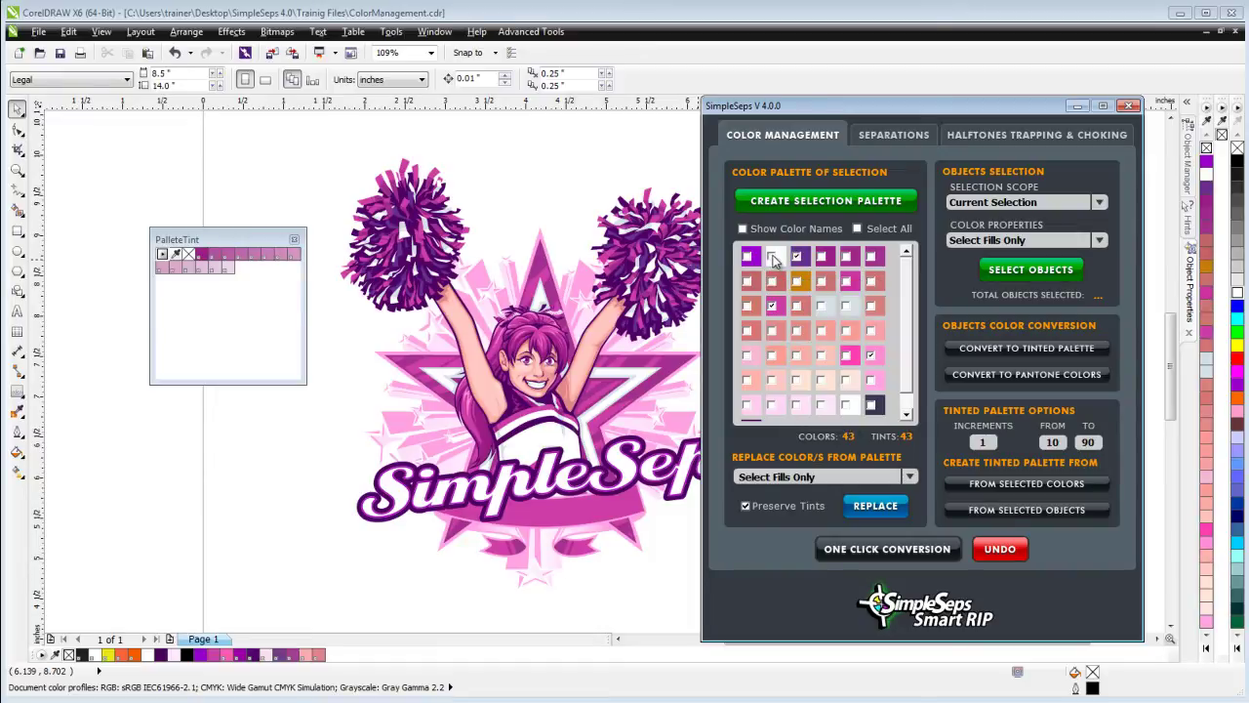
click(797, 334)
- Select all of the artwork and run the One Click Conversion to the ticked base colors and their tints
click(303, 131)
drag(303, 127, 801, 613)
click(902, 550)
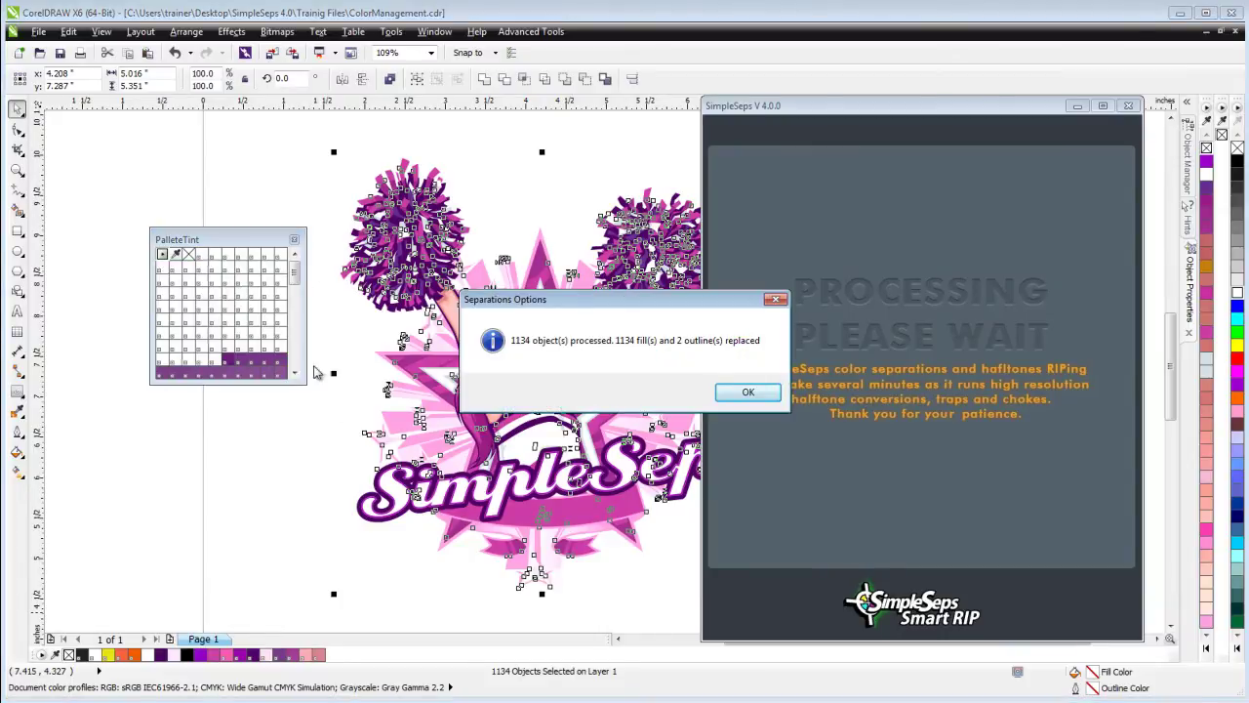
click(757, 394)
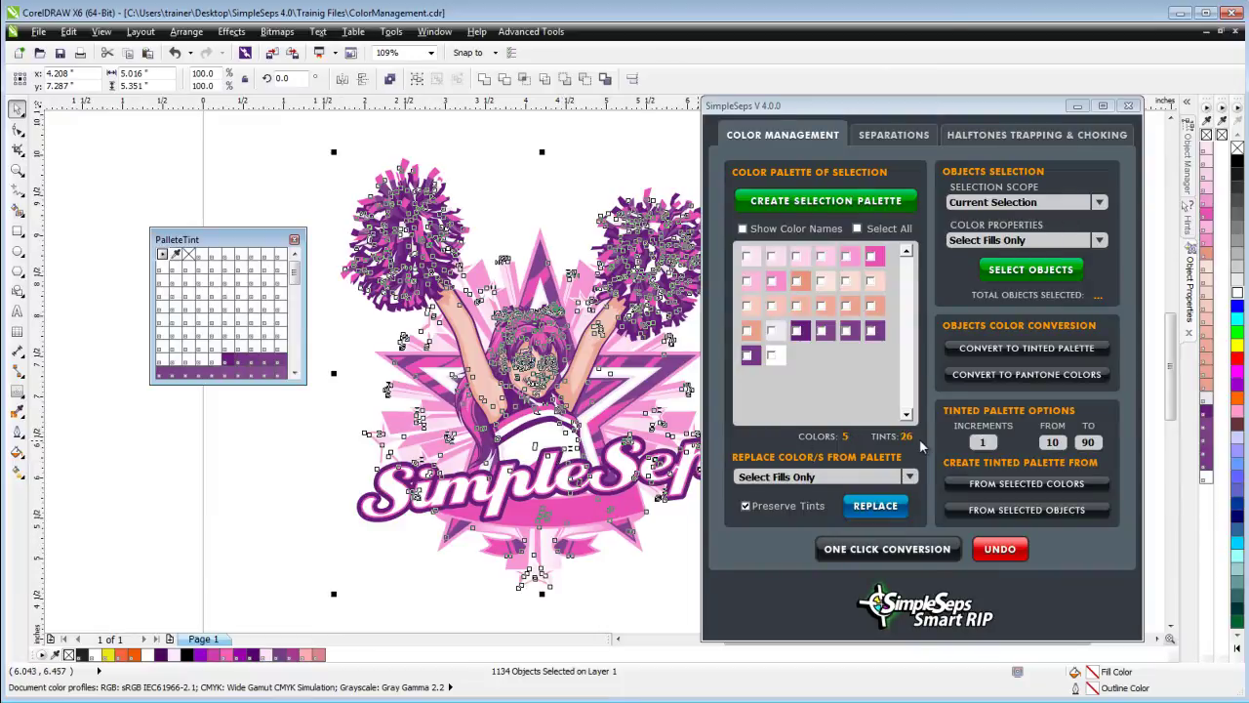
- Reselect all of the converted artwork on the page
click(275, 451)
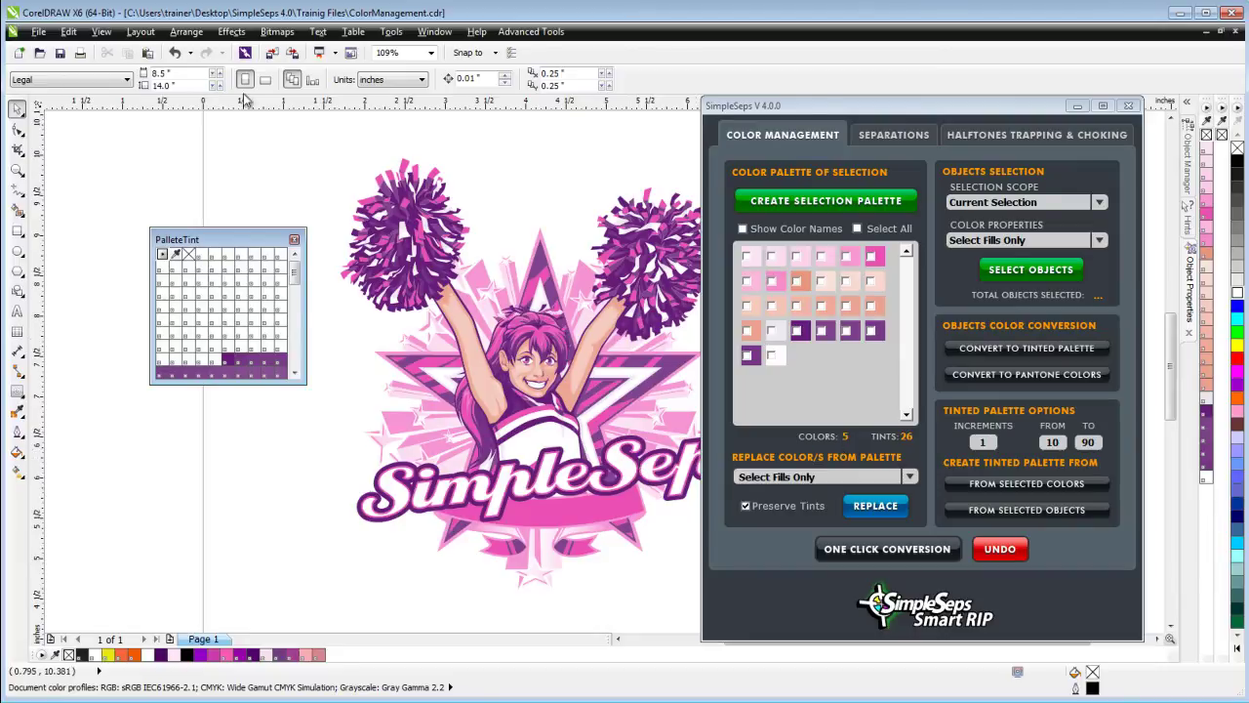
drag(298, 148, 782, 614)
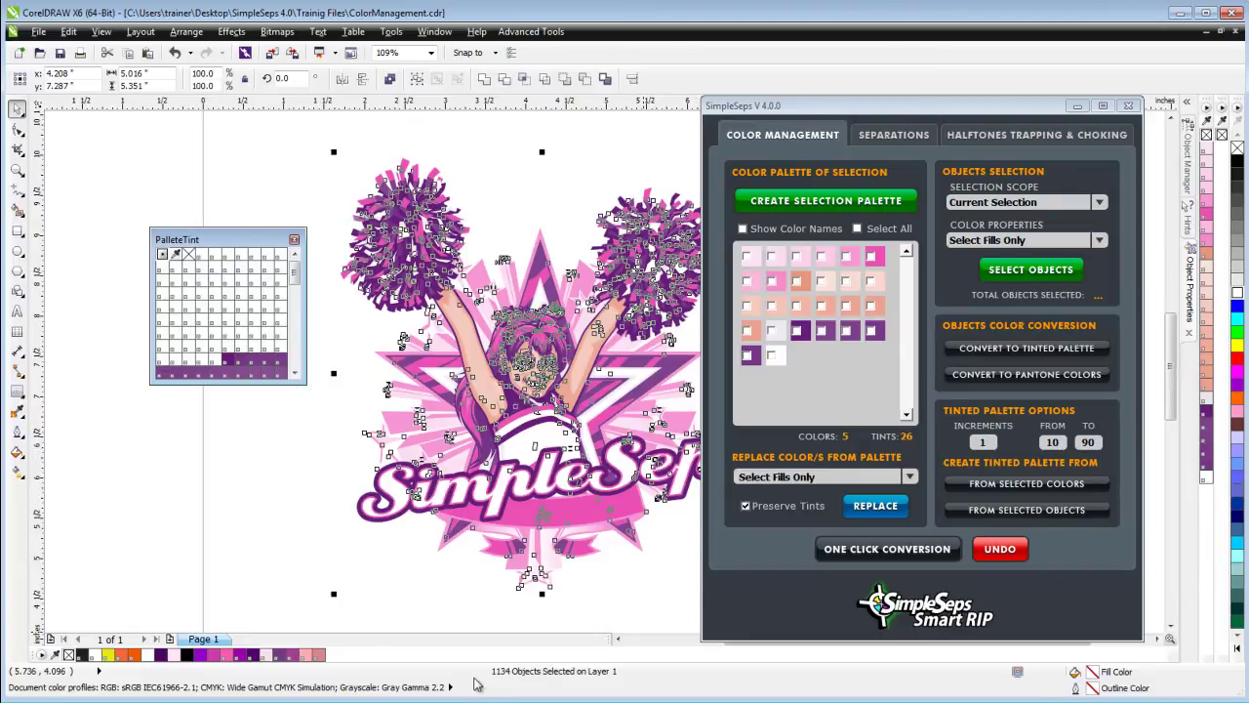